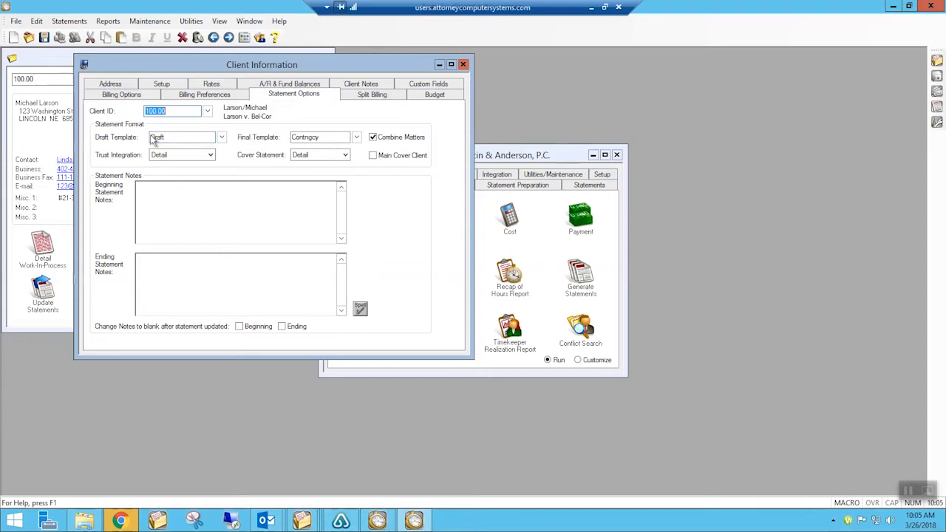
Close the client information record and open Statement Templates from the statement setup in a maximized window.
{"action": "left_click", "coordinate": [302, 138]}
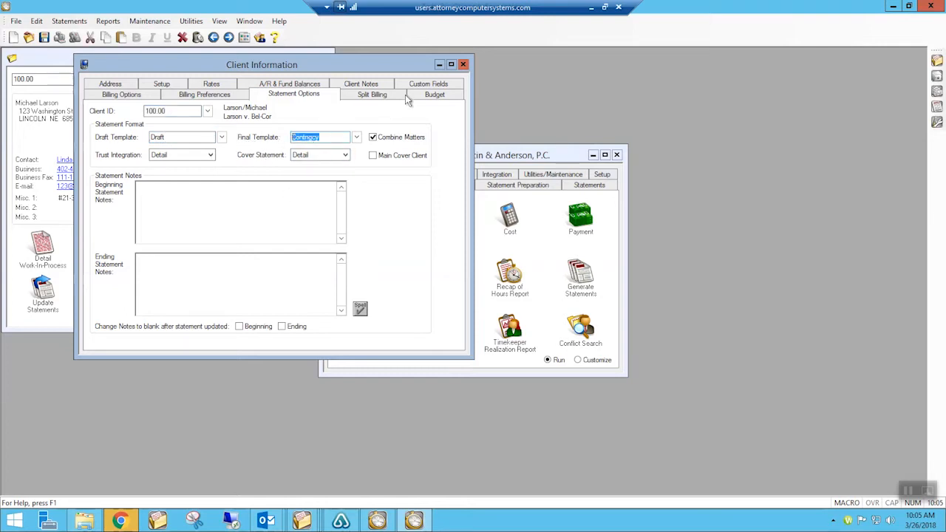
{"action": "left_click", "coordinate": [463, 65]}
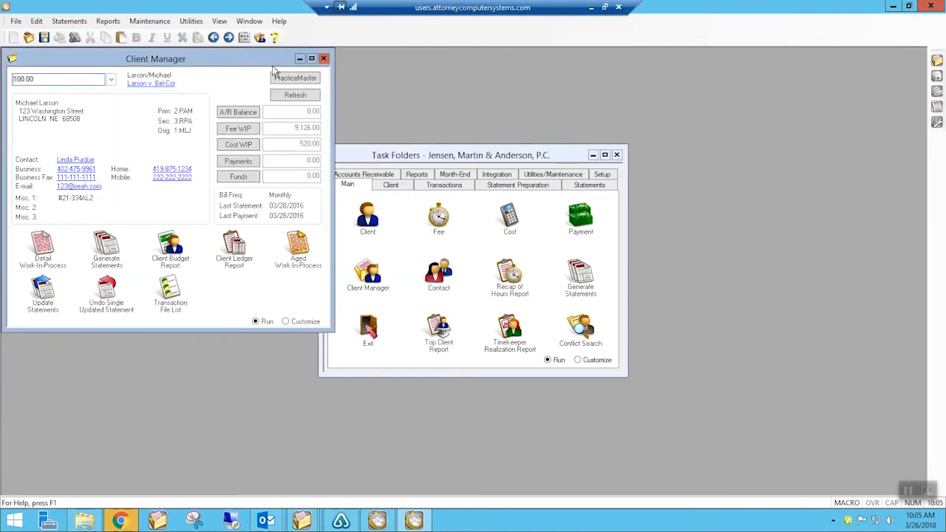
{"action": "left_click", "coordinate": [602, 174]}
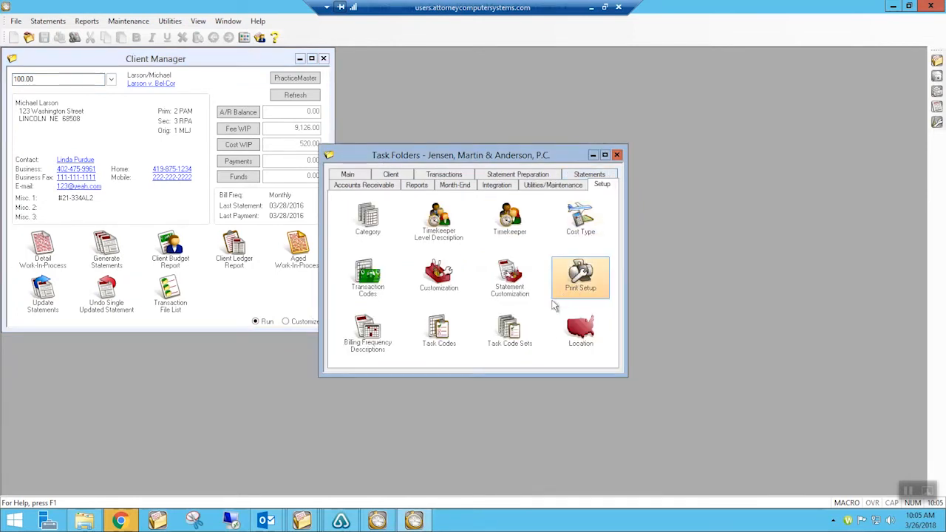
{"action": "left_click", "coordinate": [524, 176]}
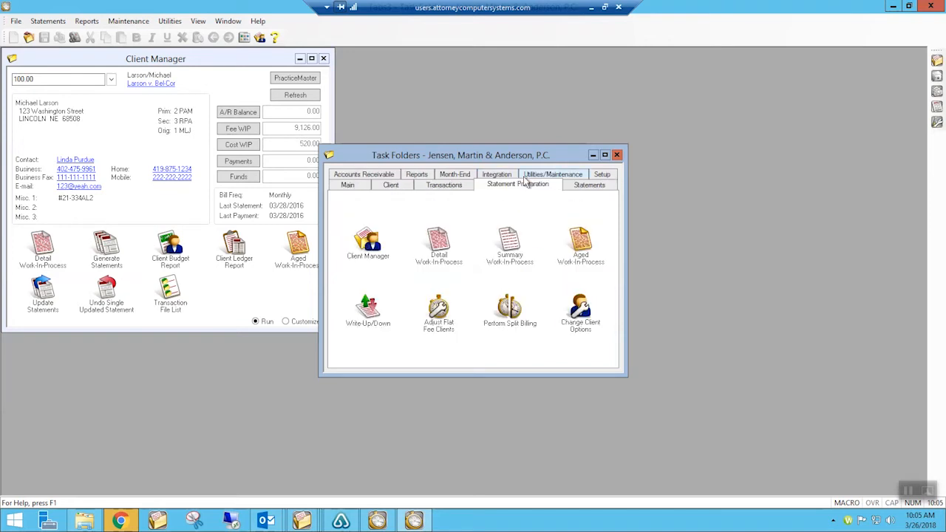
{"action": "left_click", "coordinate": [603, 189]}
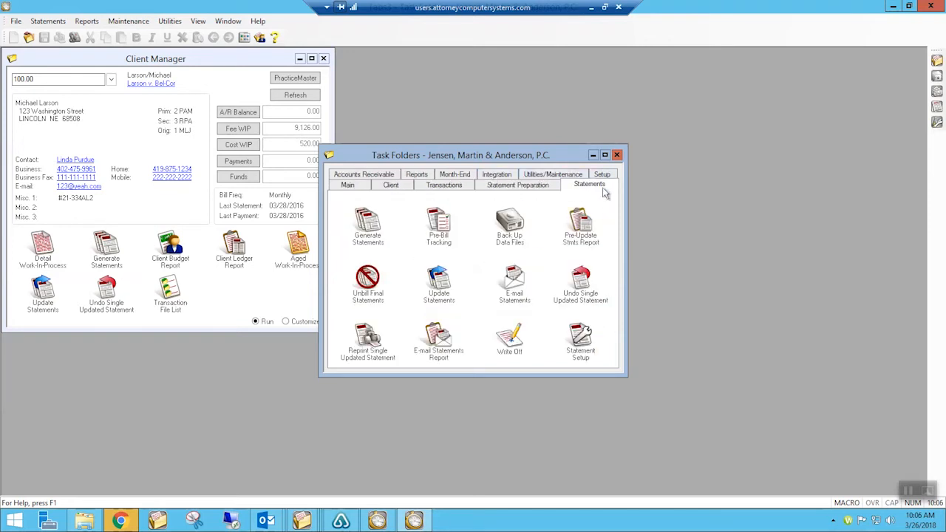
{"action": "left_click", "coordinate": [580, 353]}
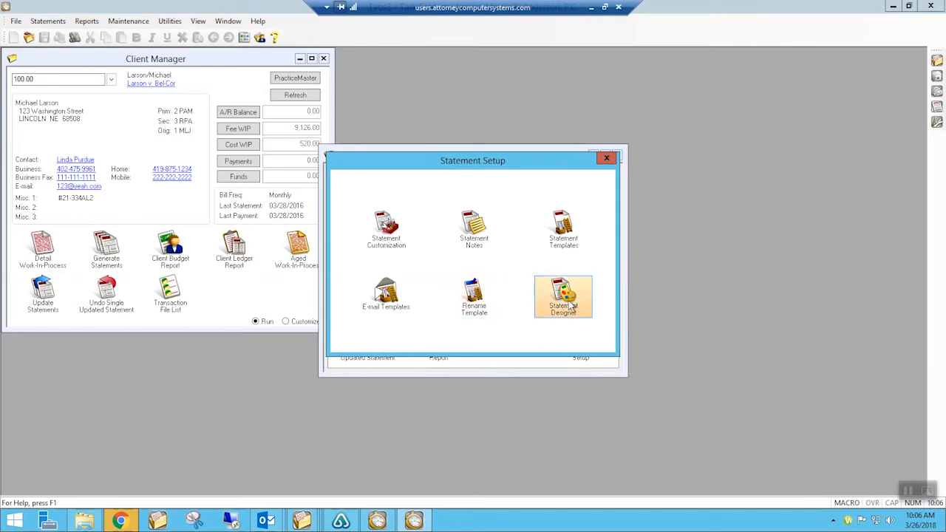
{"action": "left_click", "coordinate": [569, 235]}
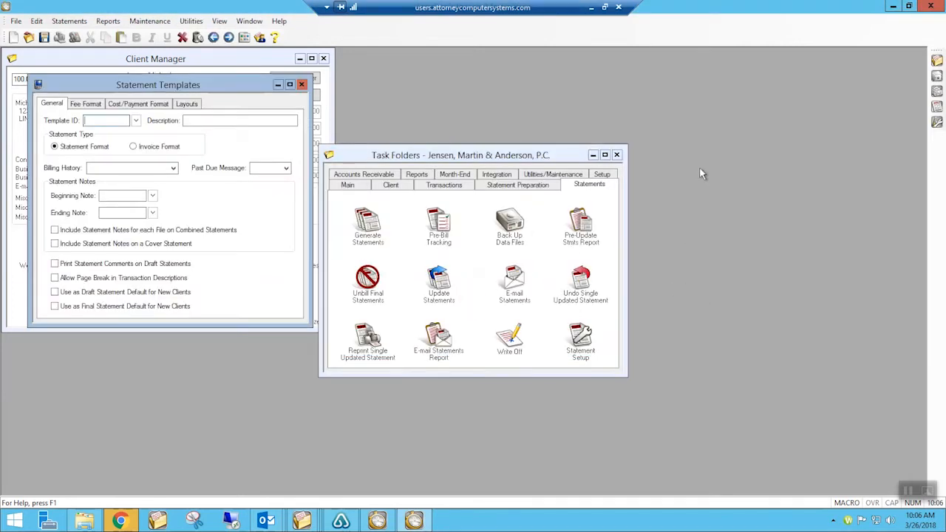
{"action": "left_click", "coordinate": [291, 85]}
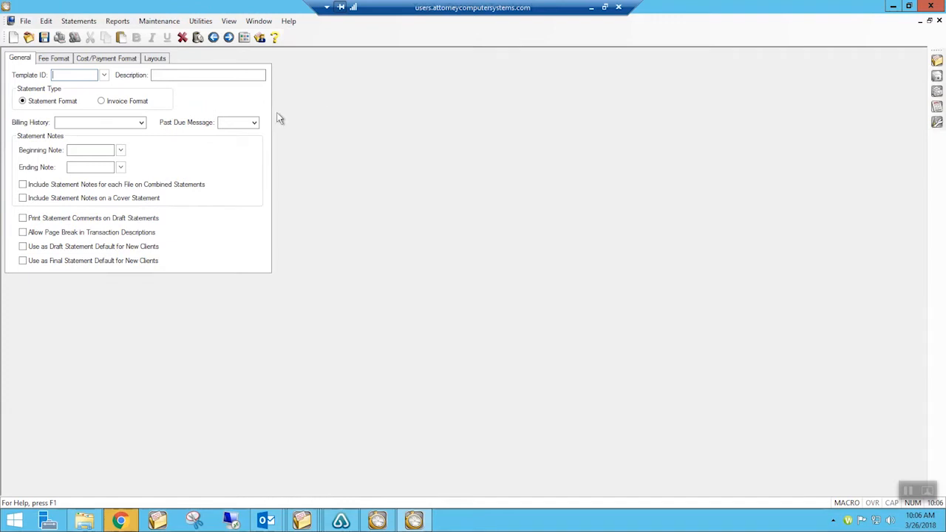
Look up the statement templates and load the Draft template.
{"action": "left_click", "coordinate": [105, 75]}
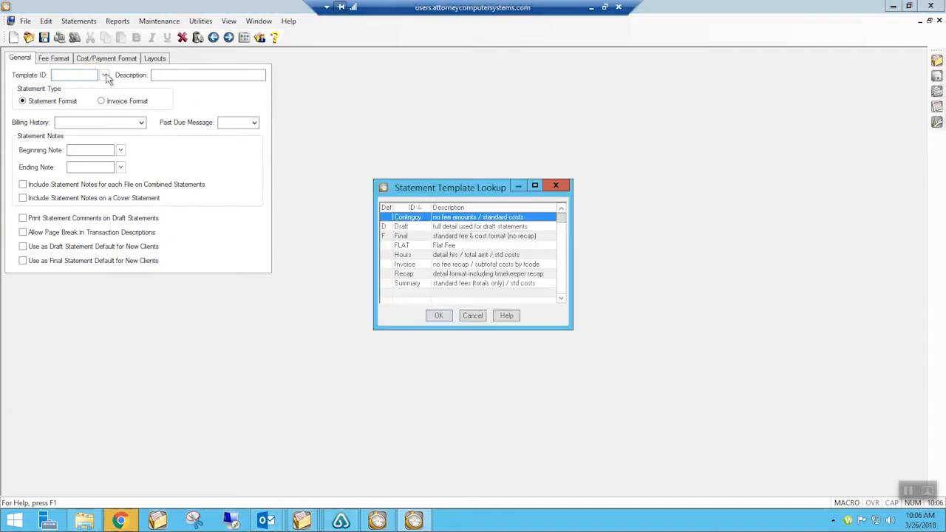
{"action": "left_click", "coordinate": [399, 227]}
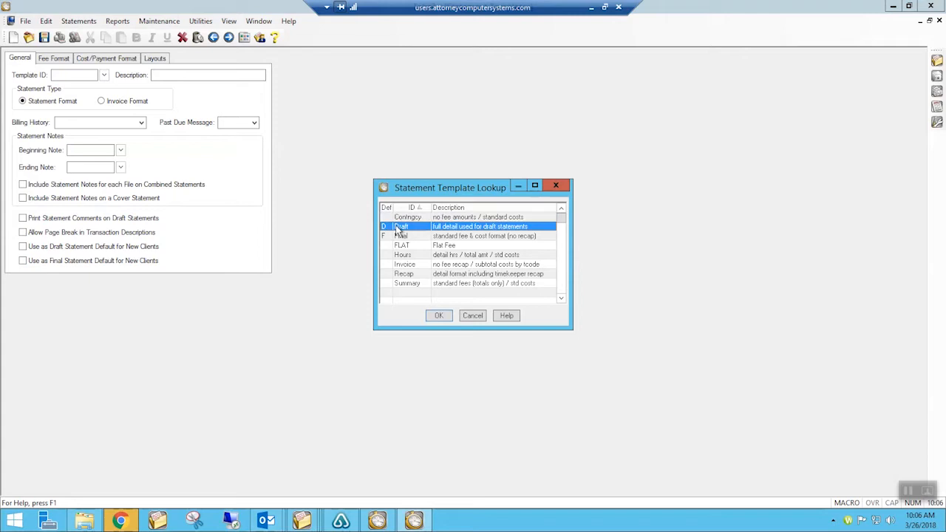
{"action": "left_click", "coordinate": [434, 315]}
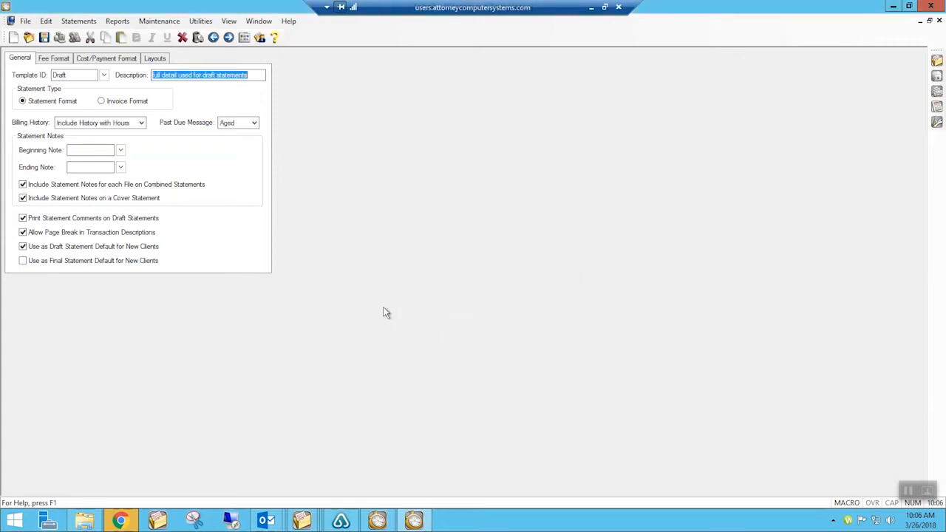
Review the Draft template's fee format, cost/payment format and layout settings, ending at its general settings.
{"action": "left_click", "coordinate": [54, 58]}
{"action": "left_click", "coordinate": [99, 60]}
{"action": "left_click", "coordinate": [158, 60]}
{"action": "left_click", "coordinate": [122, 59]}
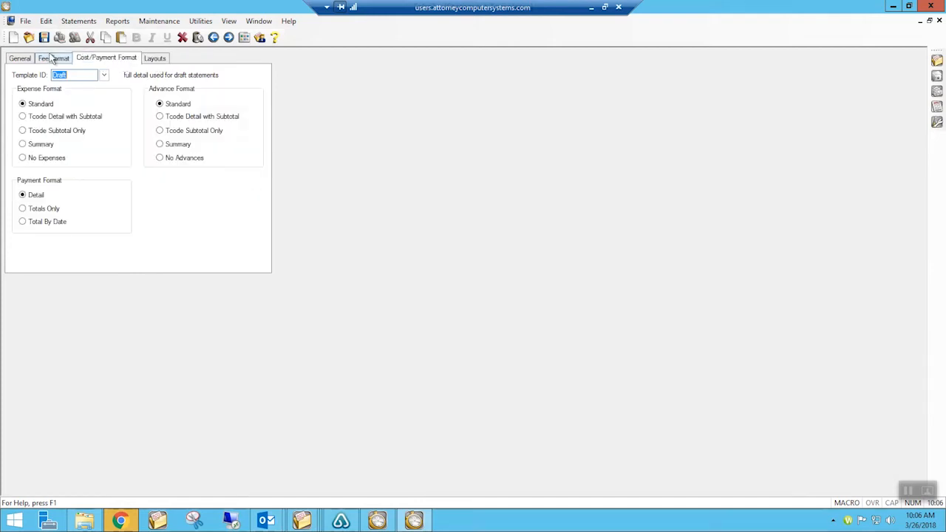
{"action": "left_click", "coordinate": [54, 58]}
{"action": "left_click", "coordinate": [20, 60]}
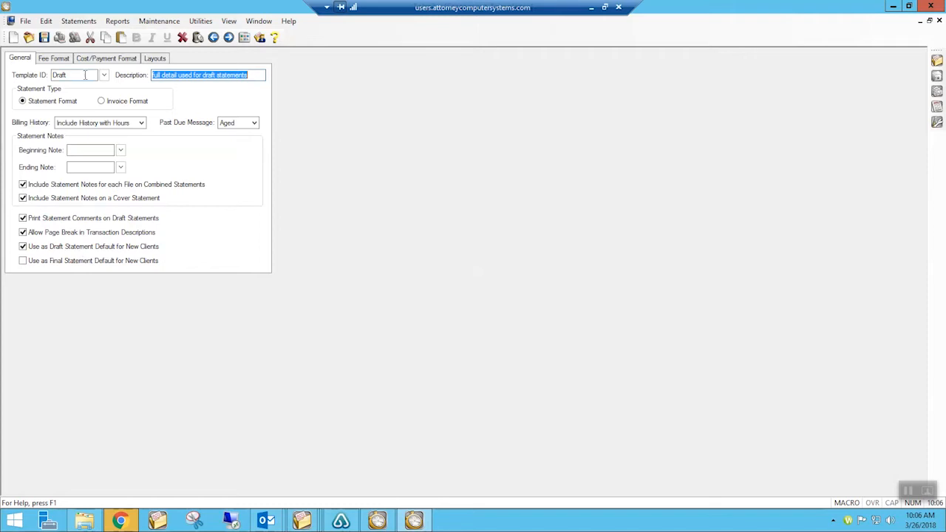
Load the Final statement template by entering its template ID.
{"action": "left_click", "coordinate": [84, 76]}
{"action": "type", "text": "final"}
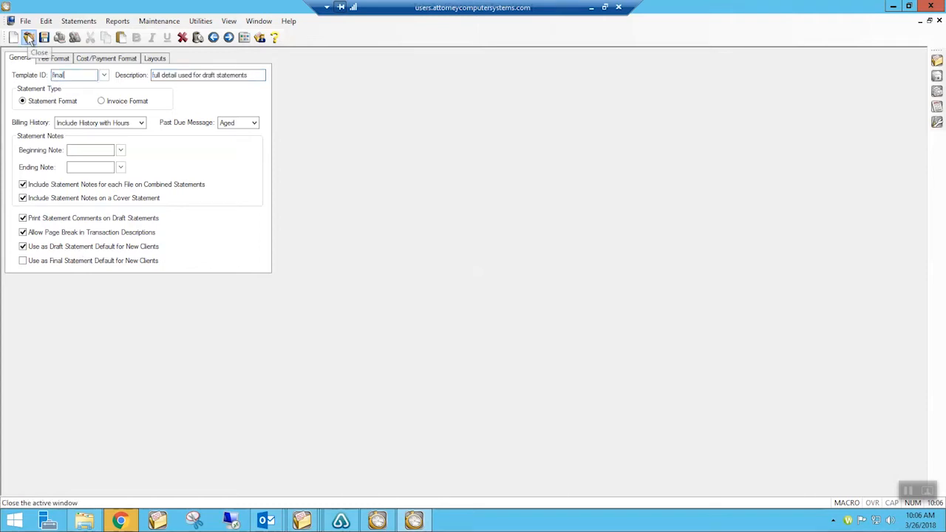
{"action": "key", "text": "Tab"}
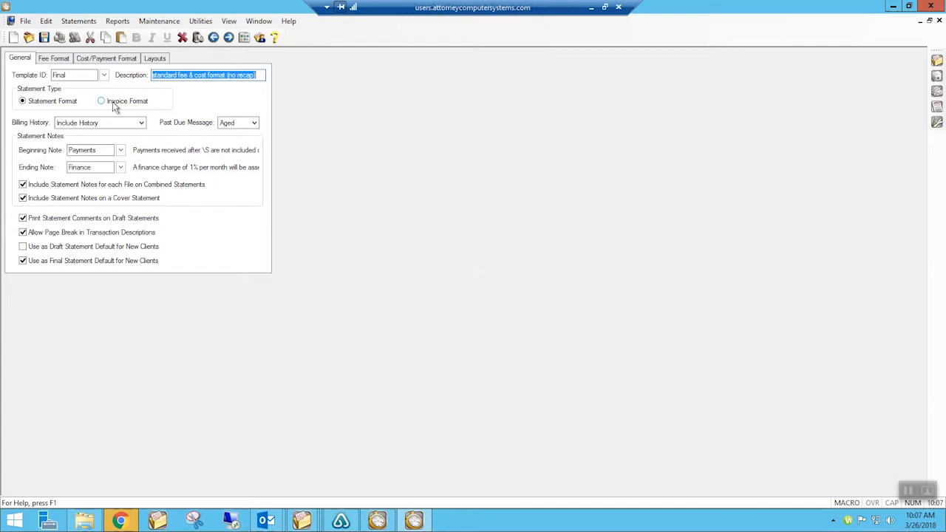
Examine the Final template's billing history, past due message and beginning note choices without changing them.
{"action": "left_click", "coordinate": [140, 124]}
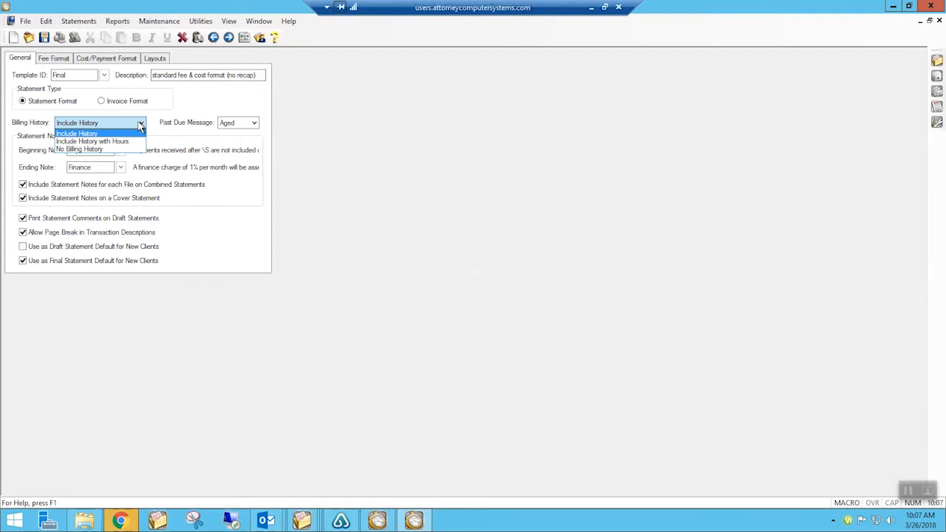
{"action": "left_click", "coordinate": [141, 126]}
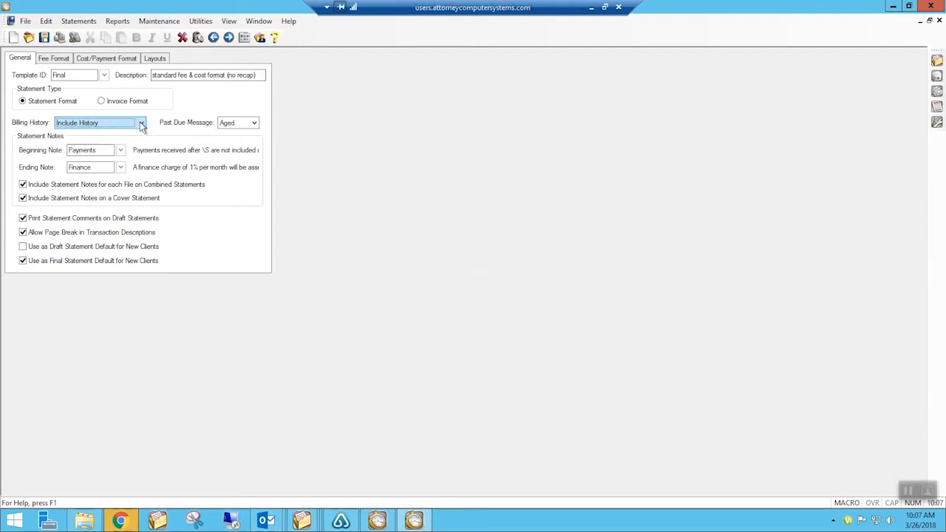
{"action": "left_click", "coordinate": [255, 123]}
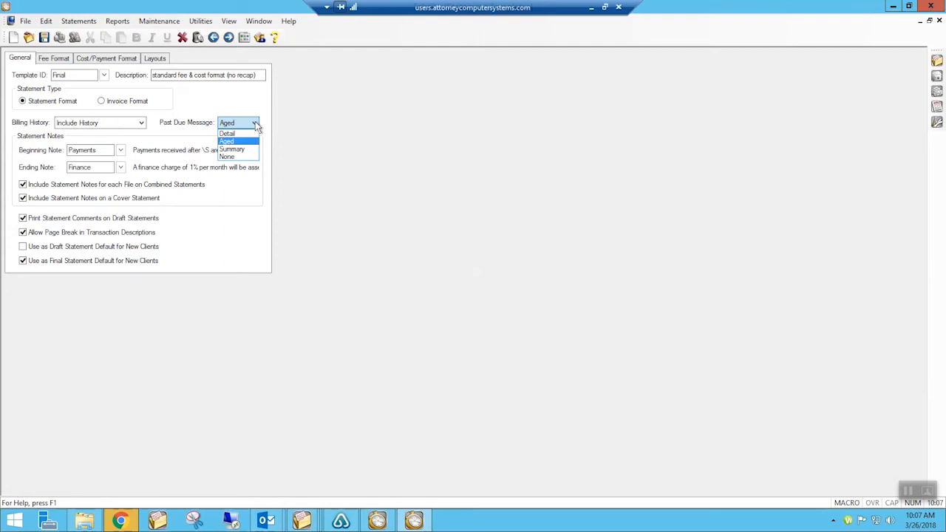
{"action": "left_click", "coordinate": [331, 140]}
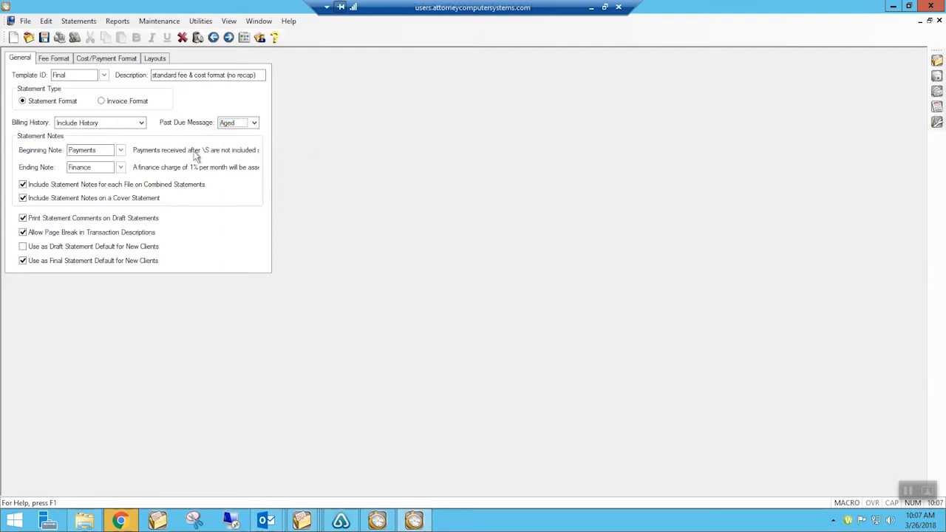
{"action": "left_click", "coordinate": [121, 151]}
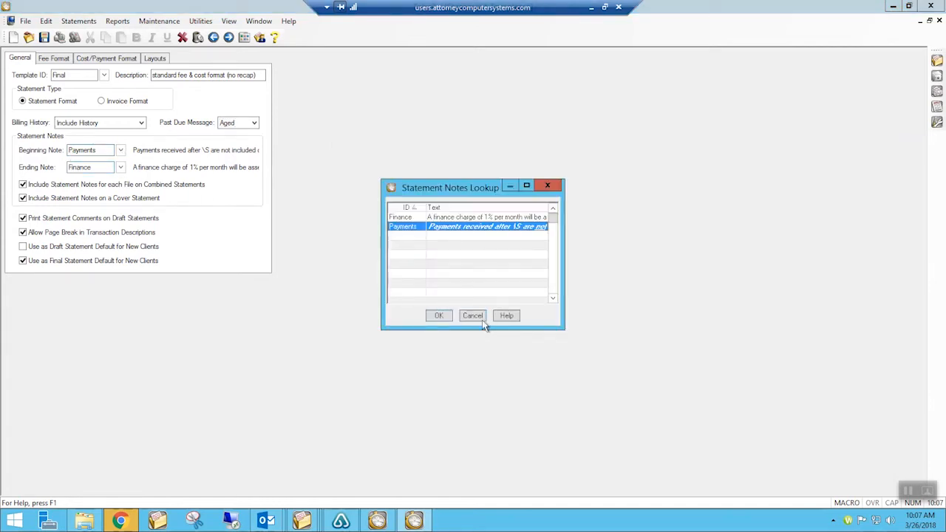
{"action": "left_click", "coordinate": [472, 316]}
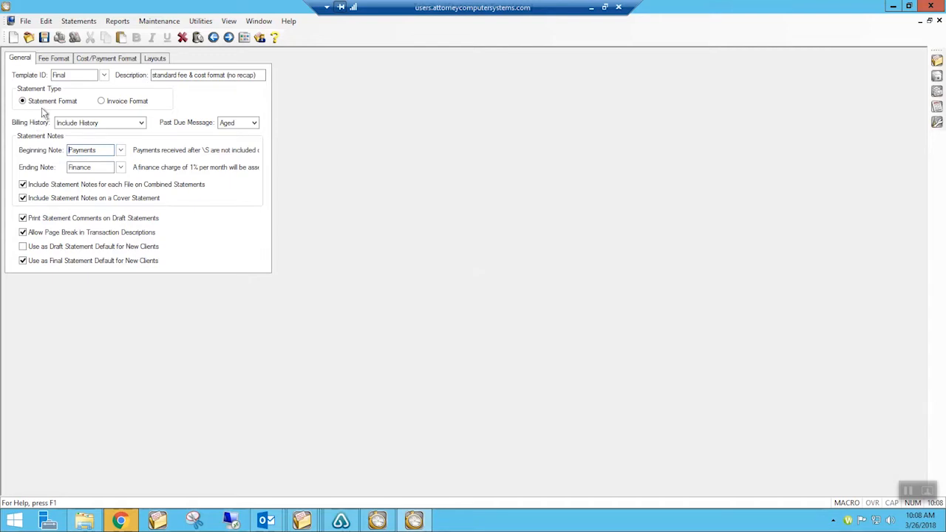
Examine the Final template's fee format choices for hours, amount, paragraph and subtotal, keeping the Timekeeper subtotal.
{"action": "left_click", "coordinate": [55, 59]}
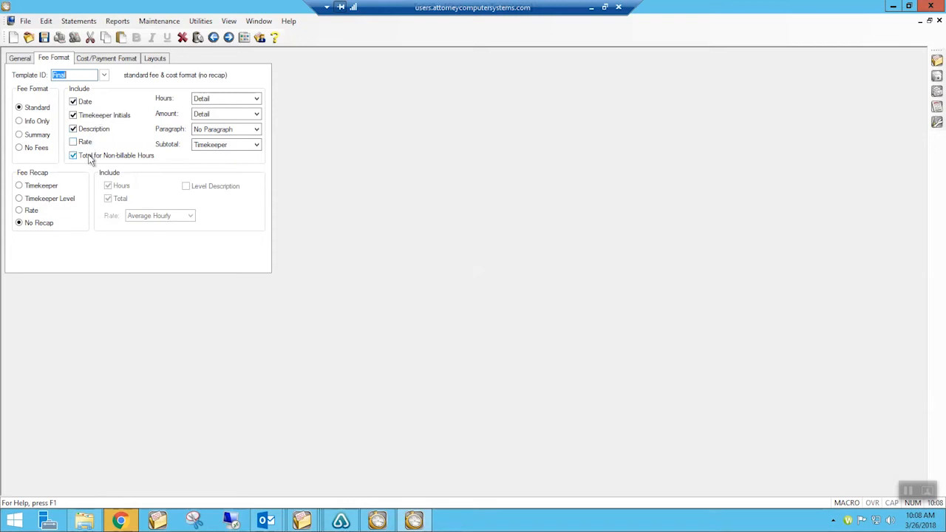
{"action": "left_click", "coordinate": [256, 101]}
{"action": "left_click", "coordinate": [256, 103]}
{"action": "left_click", "coordinate": [256, 116]}
{"action": "left_click", "coordinate": [255, 115]}
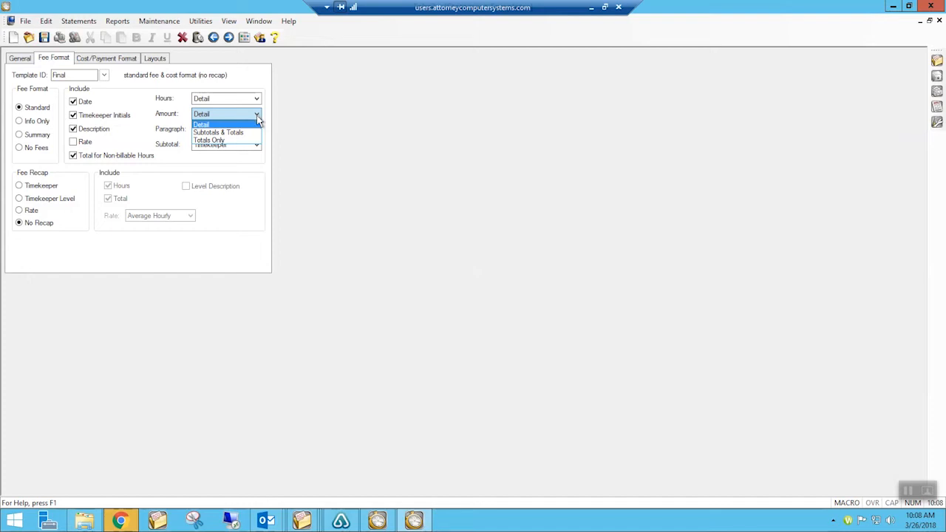
{"action": "left_click", "coordinate": [257, 116]}
{"action": "left_click", "coordinate": [258, 130]}
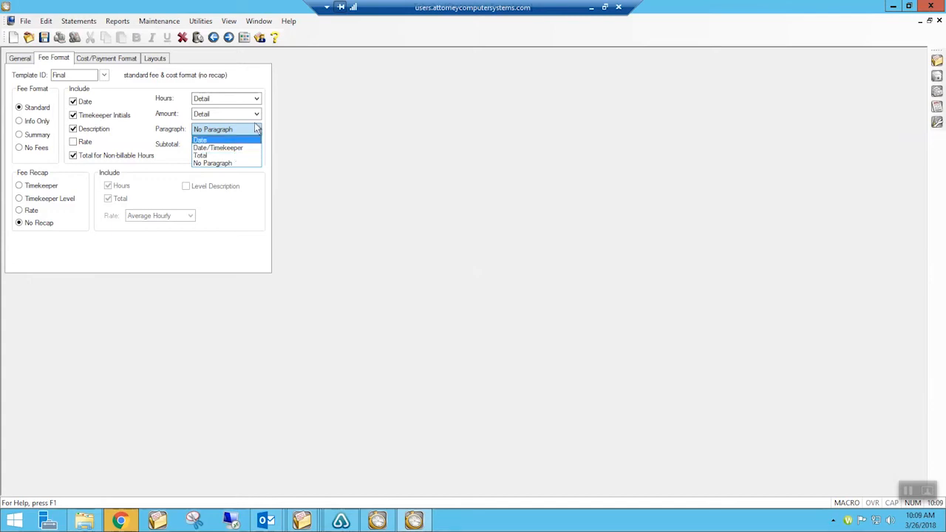
{"action": "left_click", "coordinate": [256, 129]}
{"action": "key", "text": "Tab"}
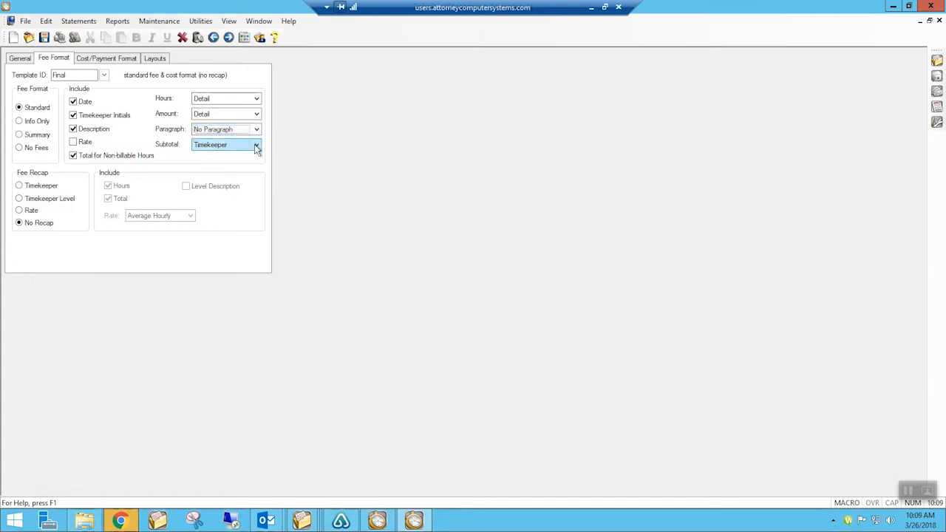
{"action": "left_click", "coordinate": [256, 146]}
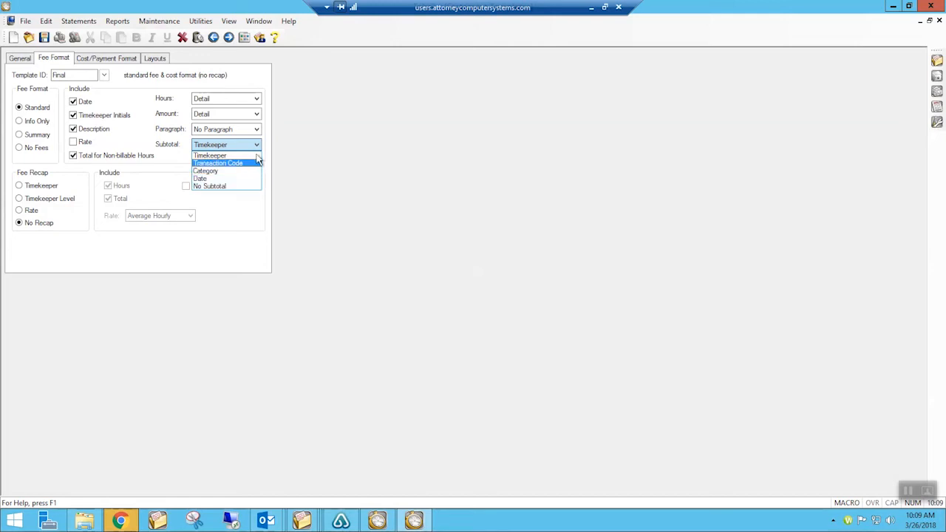
{"action": "left_click", "coordinate": [251, 155]}
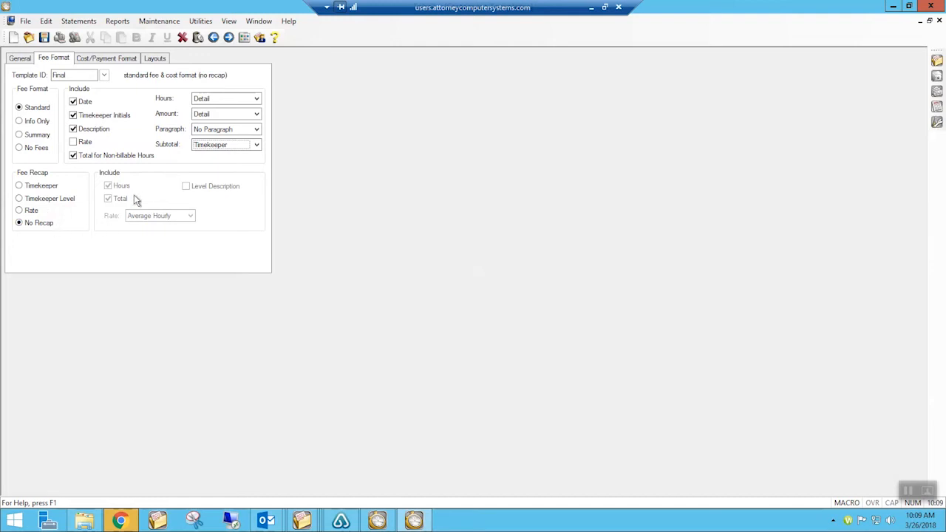
Set the Final template's fee recap to Timekeeper and check the recap rate choices, keeping Average Hourly.
{"action": "left_click", "coordinate": [35, 188]}
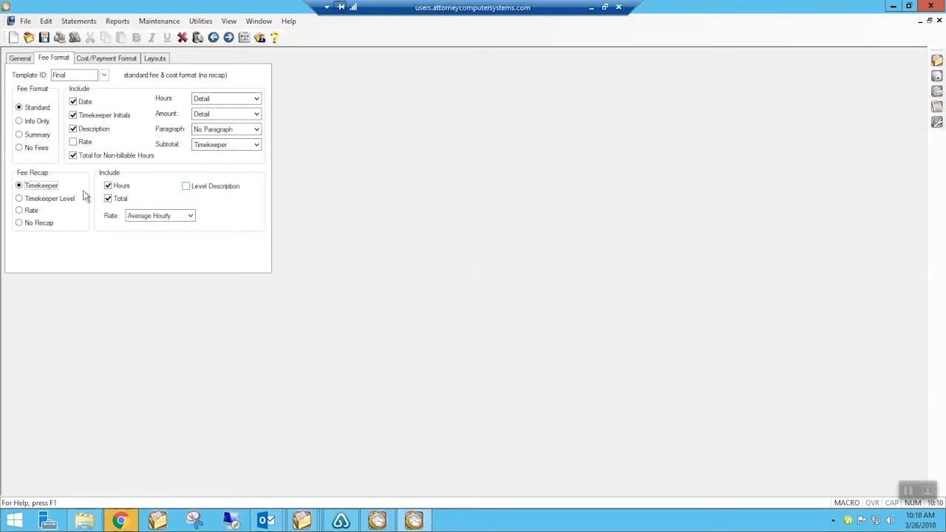
{"action": "left_click", "coordinate": [179, 216]}
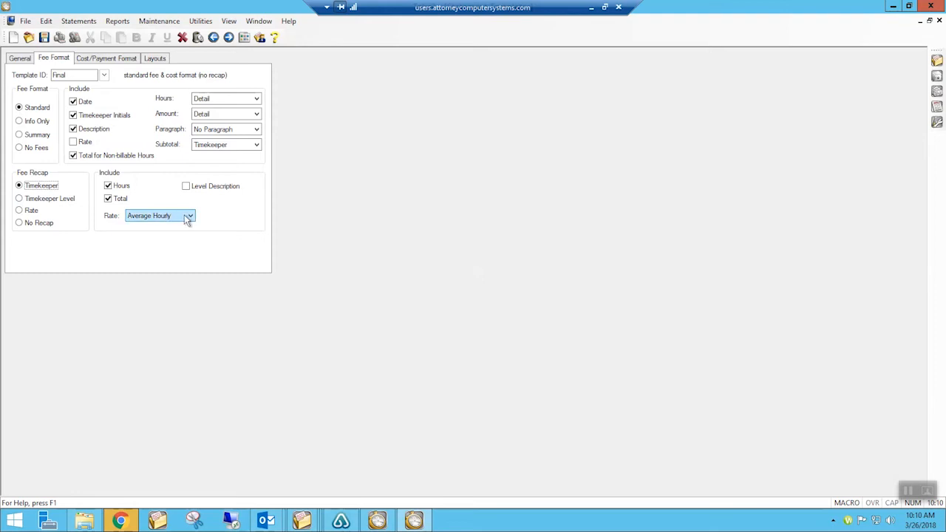
{"action": "left_click", "coordinate": [191, 218]}
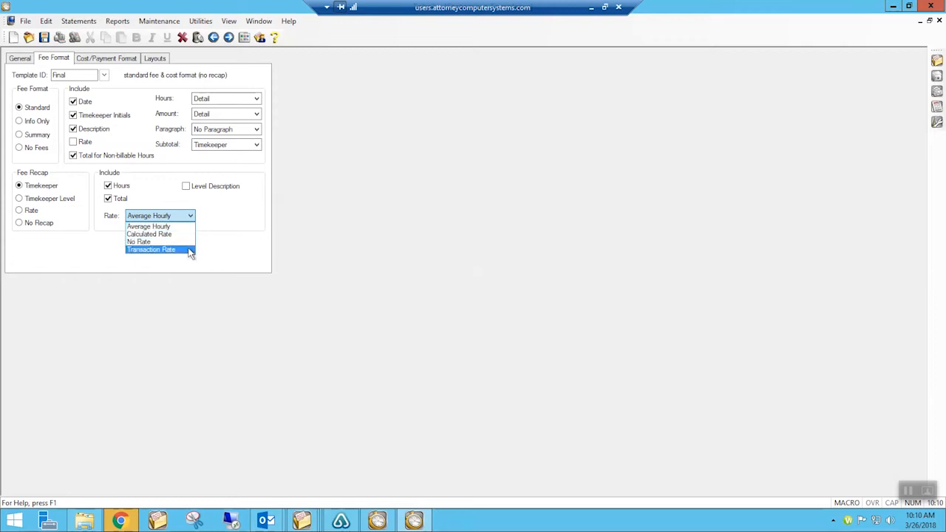
{"action": "left_click", "coordinate": [223, 247]}
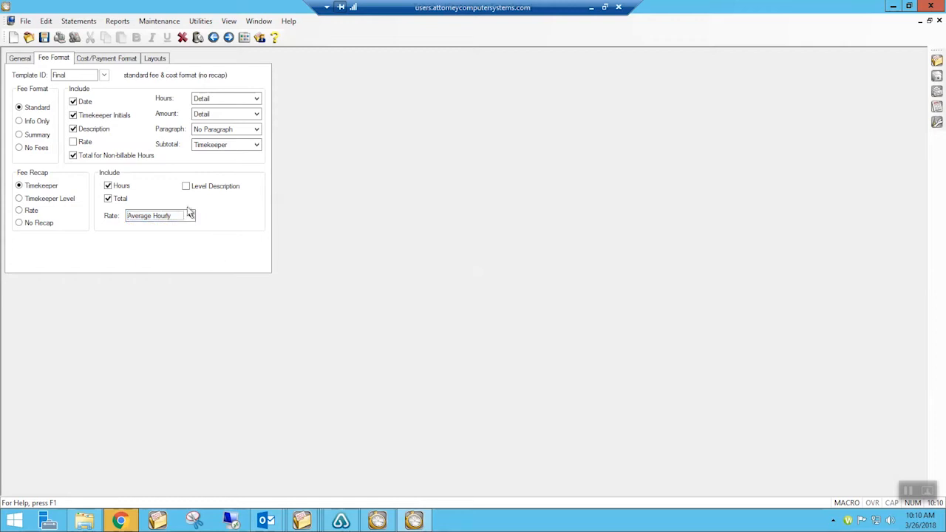
Review the Final template's cost/payment format and page layouts, and return to its general settings.
{"action": "left_click", "coordinate": [113, 62]}
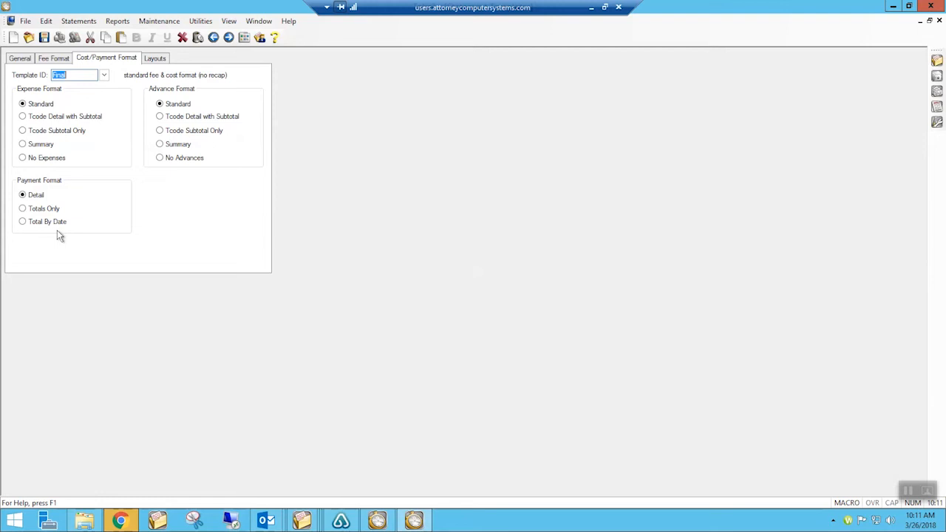
{"action": "left_click", "coordinate": [156, 58]}
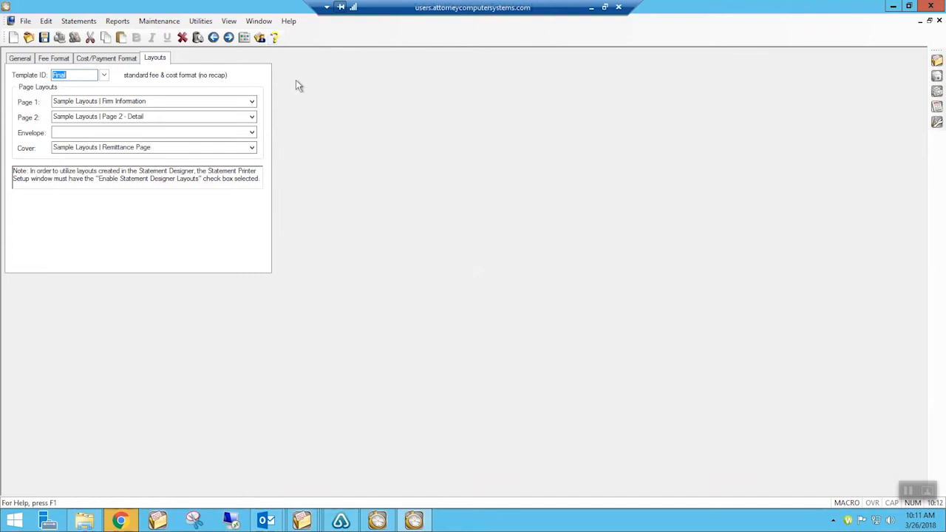
{"action": "left_click", "coordinate": [118, 58]}
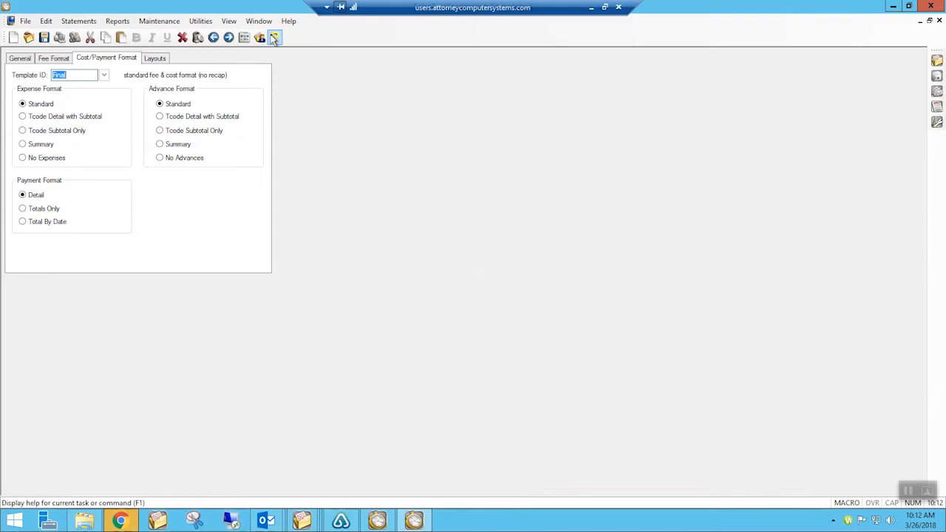
{"action": "left_click", "coordinate": [49, 59]}
{"action": "left_click", "coordinate": [20, 59]}
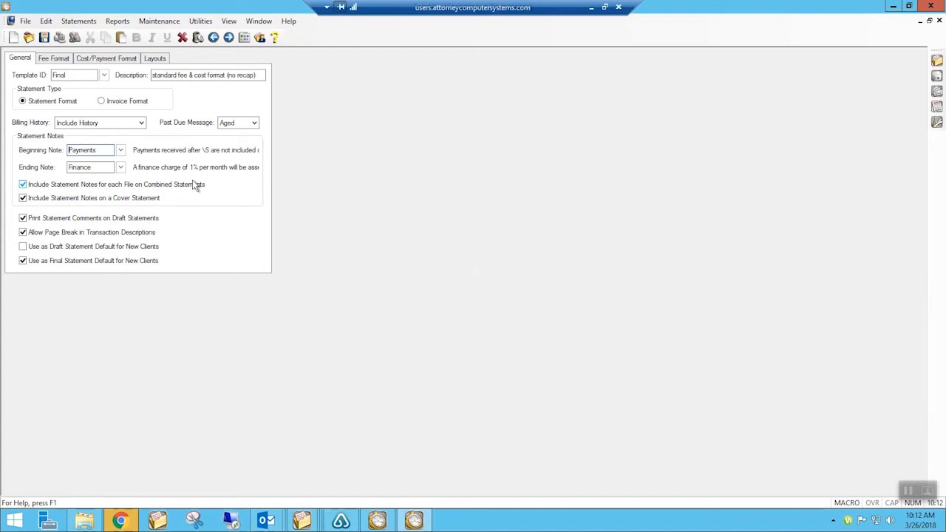
Review the Final template's fee amount choices and billing history setting without changing them.
{"action": "left_click", "coordinate": [57, 62]}
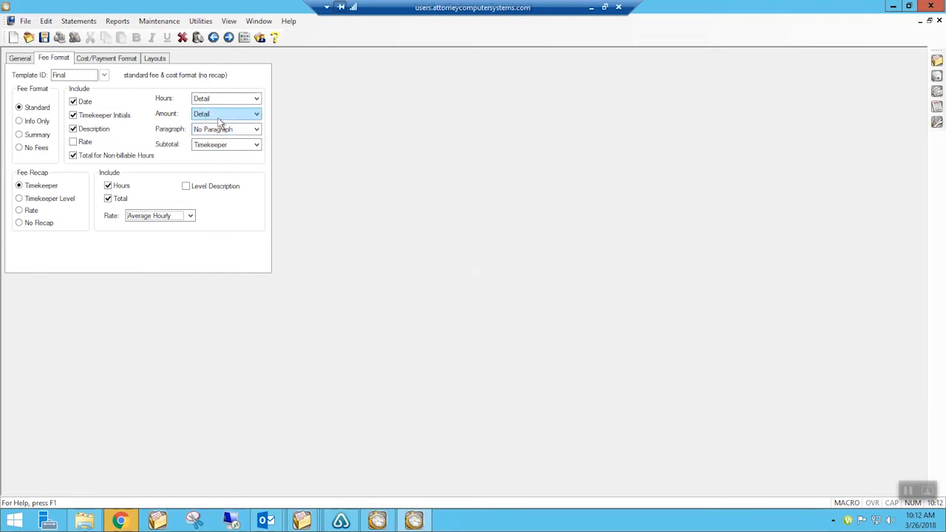
{"action": "left_click", "coordinate": [249, 117]}
{"action": "left_click", "coordinate": [249, 118]}
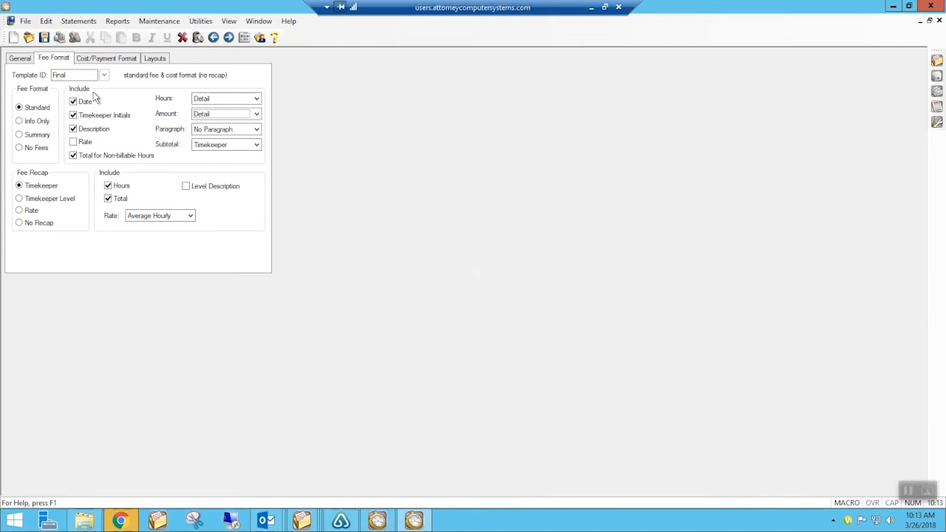
{"action": "left_click", "coordinate": [20, 58]}
{"action": "left_click", "coordinate": [104, 124]}
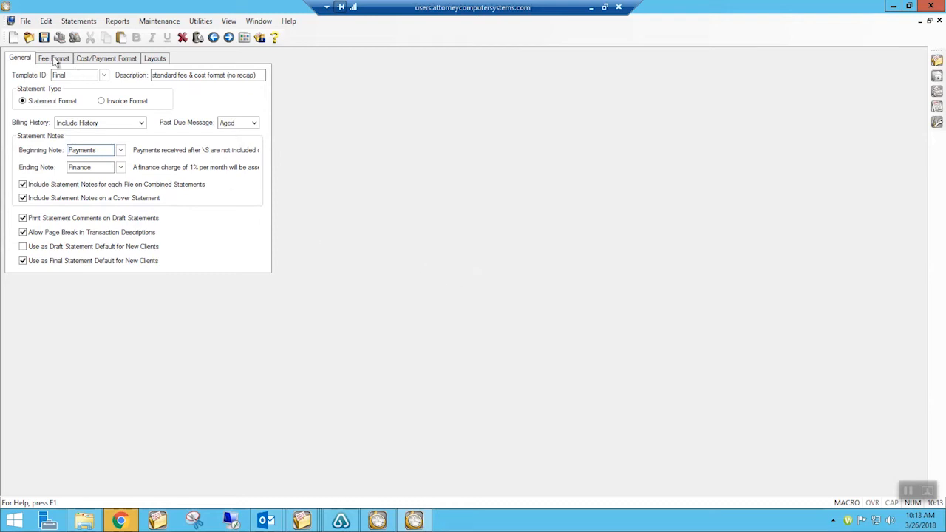
Start a new template with the ID test based on the Final template, discarding the Final template's unsaved changes.
{"action": "double_click", "coordinate": [87, 74]}
{"action": "type", "text": "test"}
{"action": "key", "text": "Tab"}
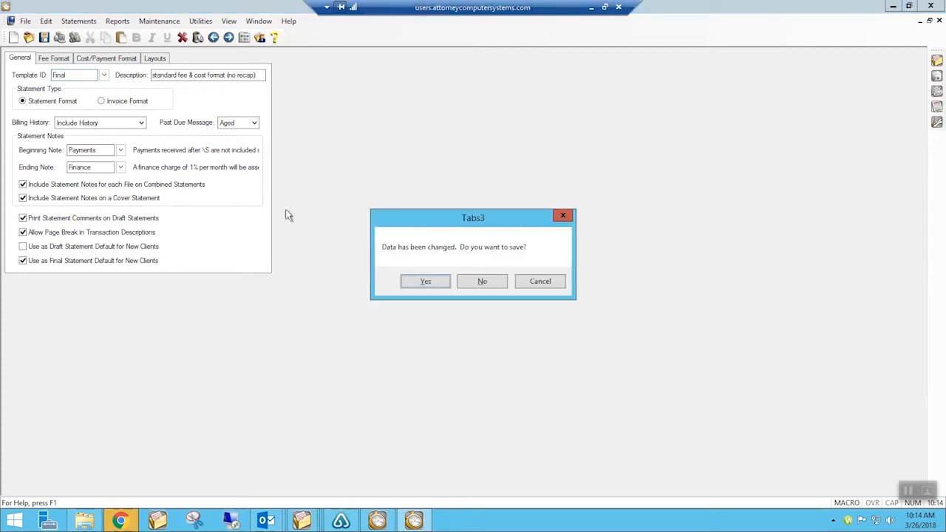
{"action": "left_click", "coordinate": [487, 282]}
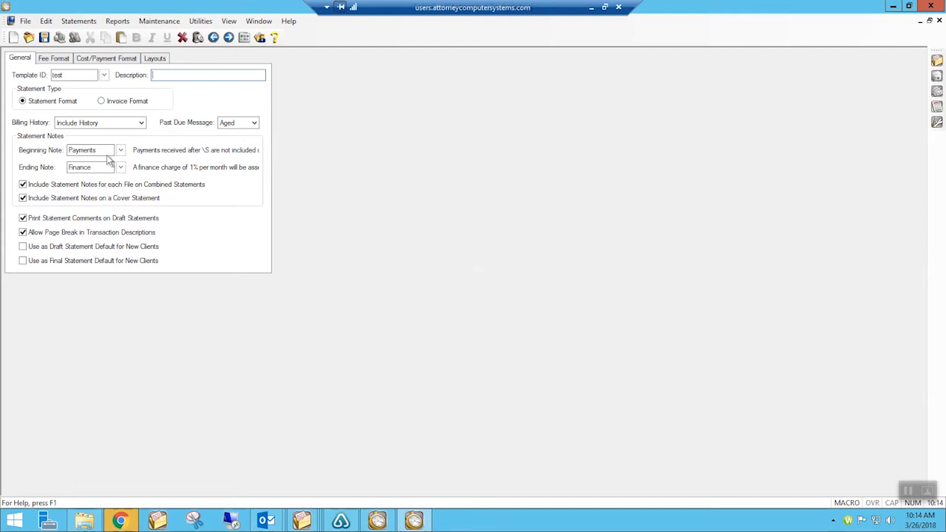
Load the Draft template without saving the test template.
{"action": "left_click", "coordinate": [67, 76]}
{"action": "type", "text": "draft"}
{"action": "key", "text": "Tab"}
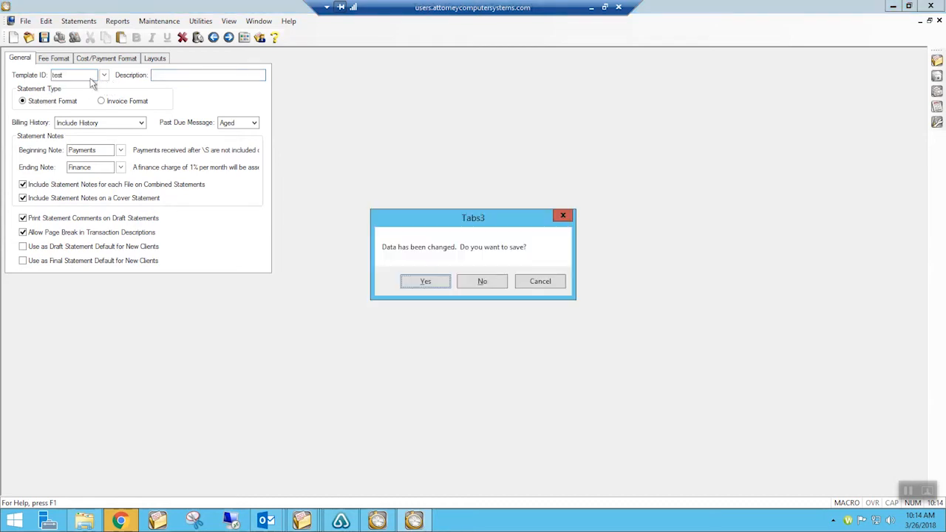
{"action": "left_click", "coordinate": [491, 282]}
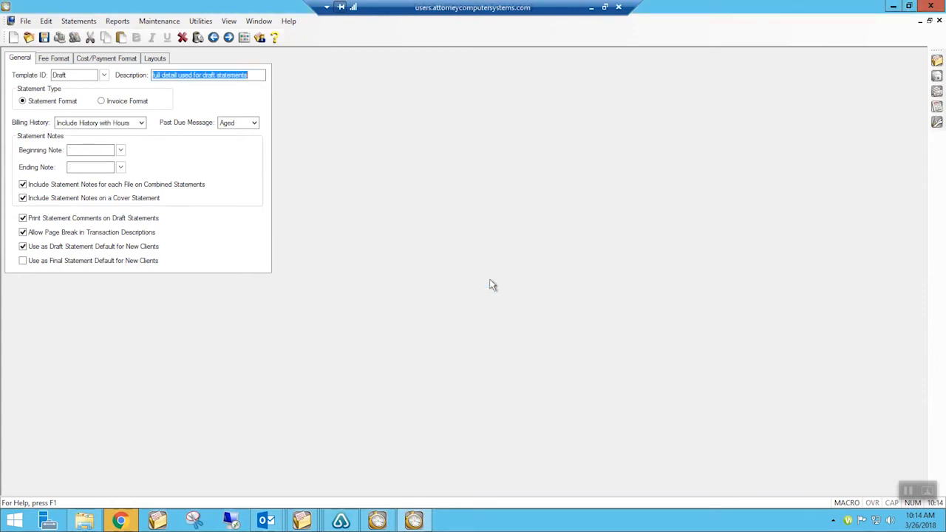
Start a new template with the ID test1 based on the Draft template.
{"action": "double_click", "coordinate": [84, 74]}
{"action": "type", "text": "test1"}
{"action": "key", "text": "Tab"}
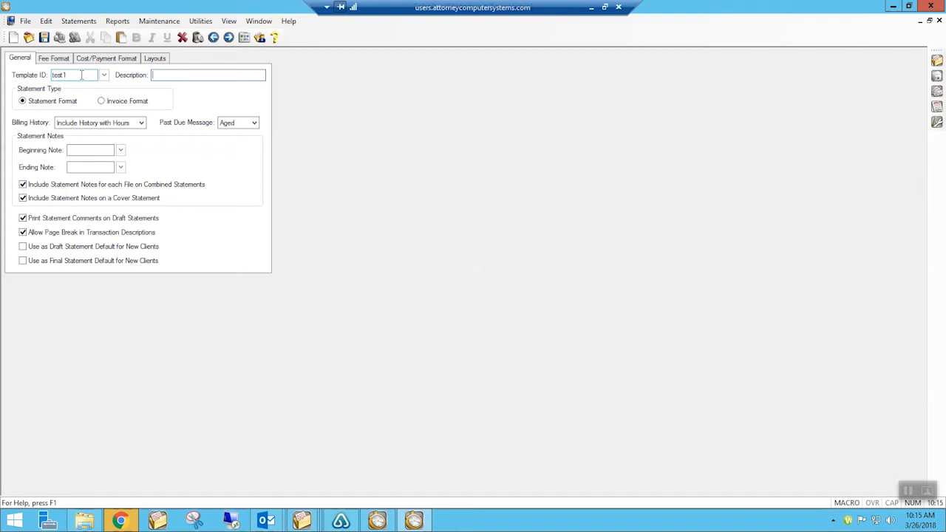
Open the current client's record from the Client Manager and examine its statement options, including the cover statement setting.
{"action": "left_click", "coordinate": [259, 20]}
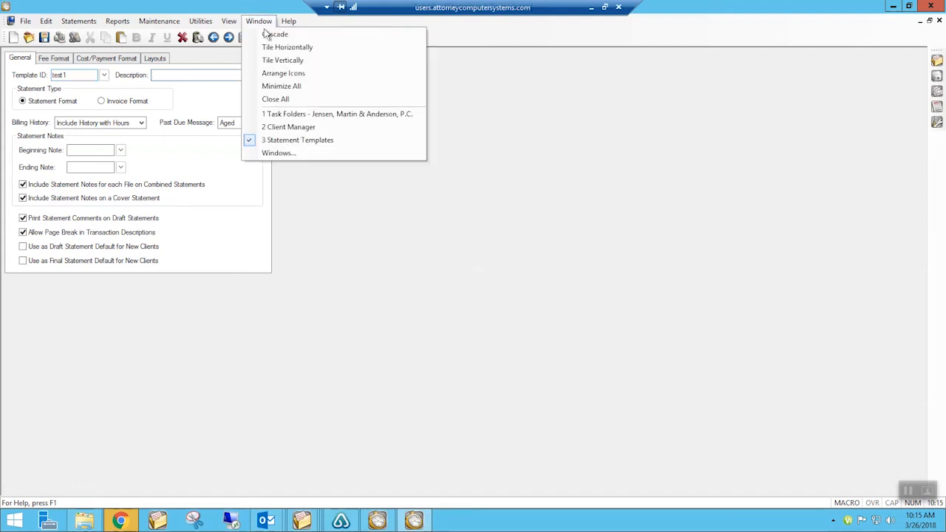
{"action": "left_click", "coordinate": [286, 127]}
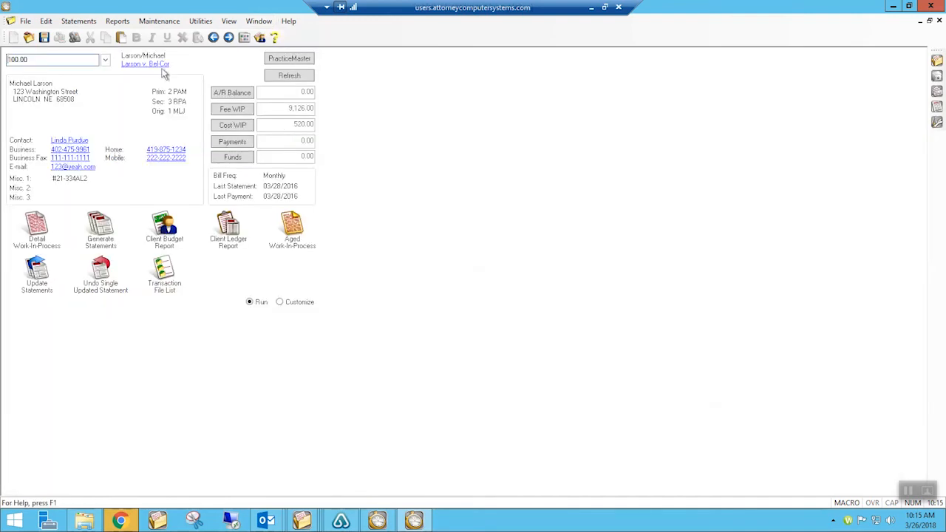
{"action": "left_click", "coordinate": [162, 65]}
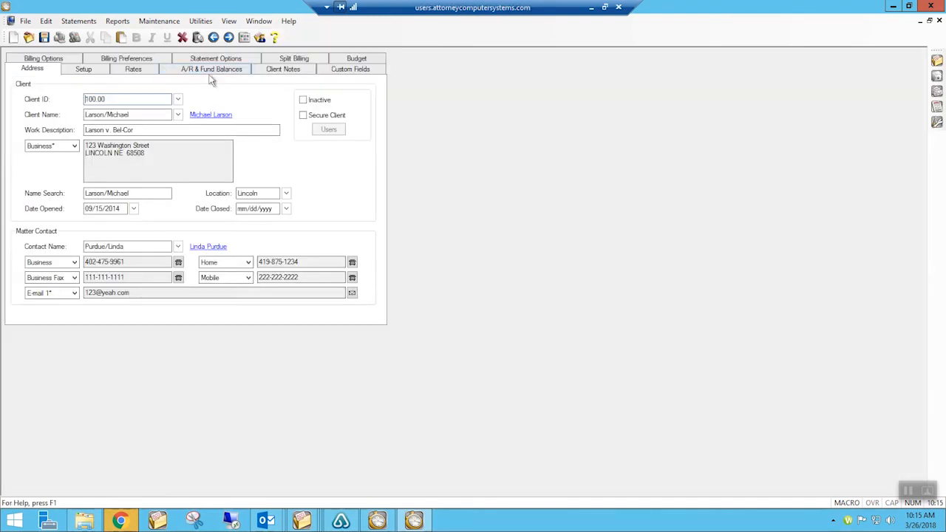
{"action": "left_click", "coordinate": [227, 61]}
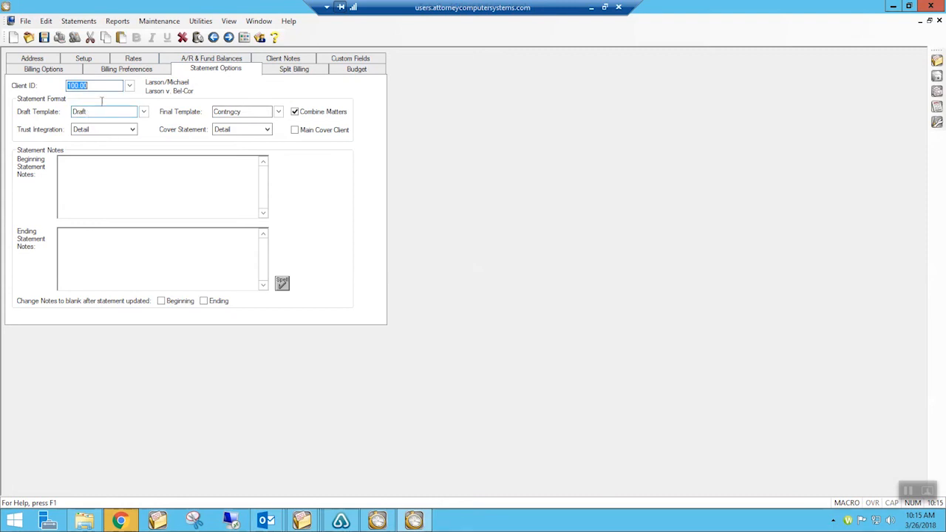
{"action": "left_click", "coordinate": [269, 133]}
Return to the Statement Templates window and show the test1 template's page layouts.
{"action": "left_click", "coordinate": [257, 20]}
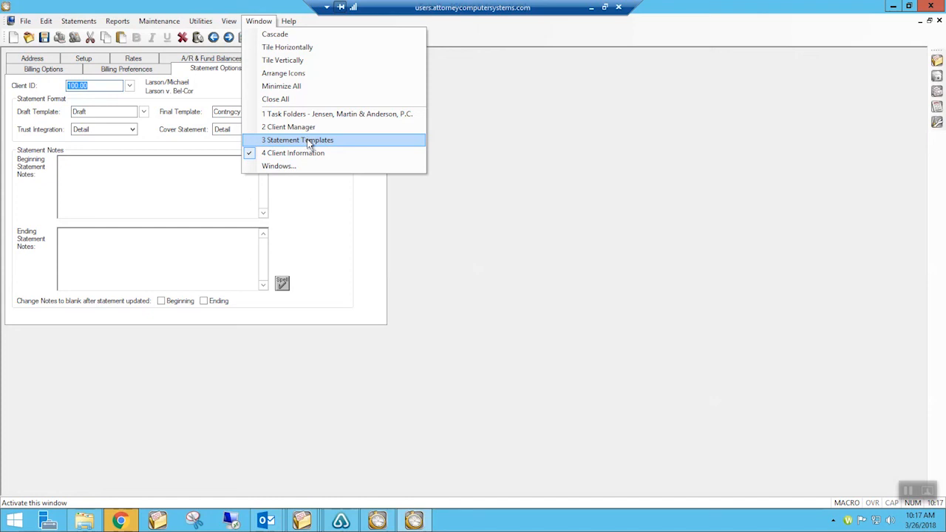
{"action": "left_click", "coordinate": [309, 141]}
{"action": "left_click", "coordinate": [156, 58]}
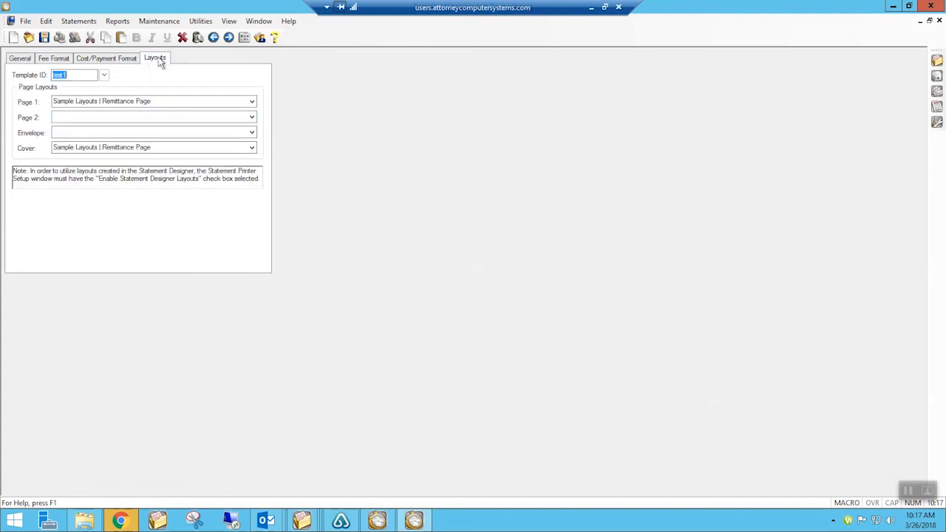